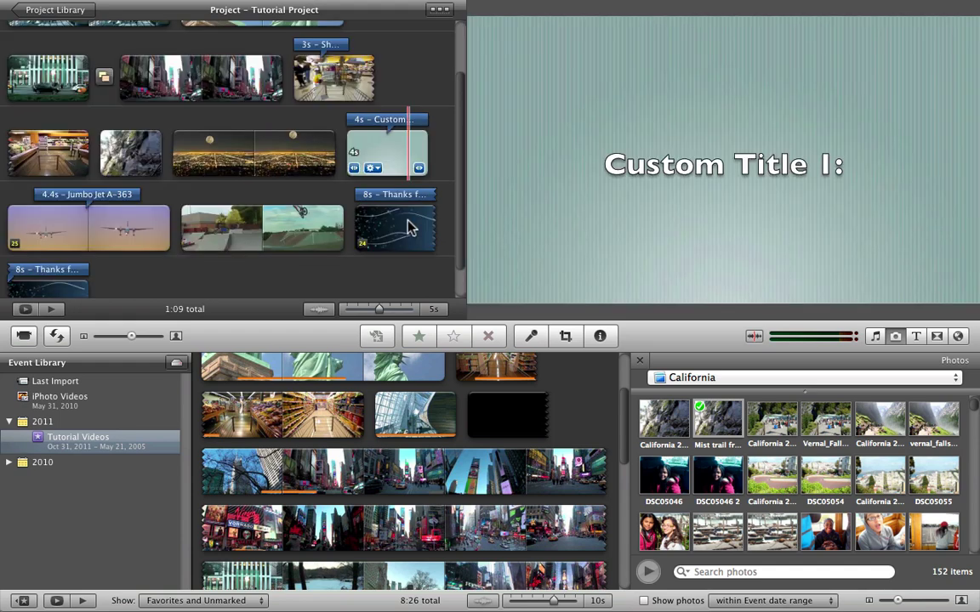
scroll(751, 438, down, 5)
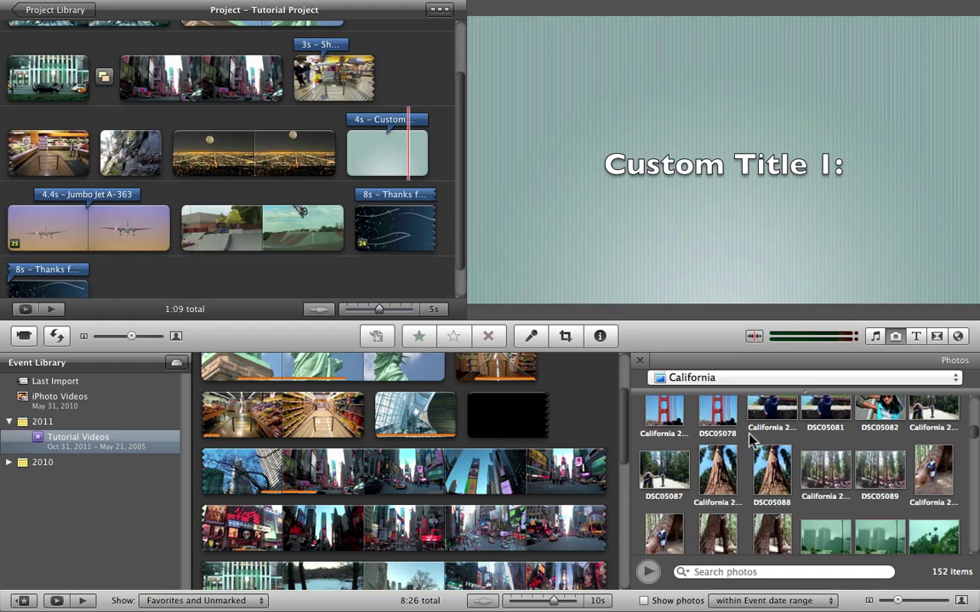
Replace the Photos browser with the Music and Sound Effects browser showing the 587-song iTunes library
click(876, 336)
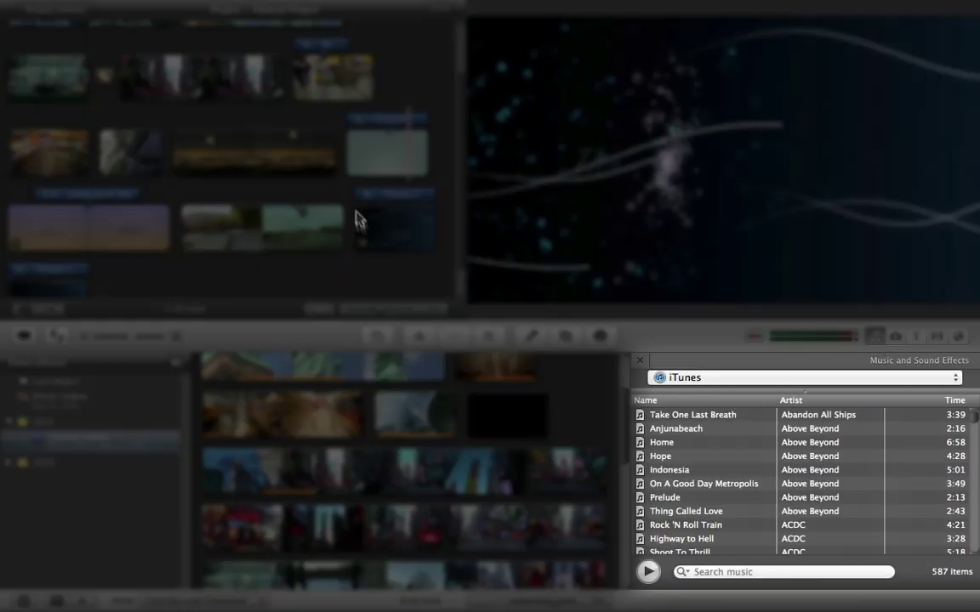
scroll(358, 215, up, 2)
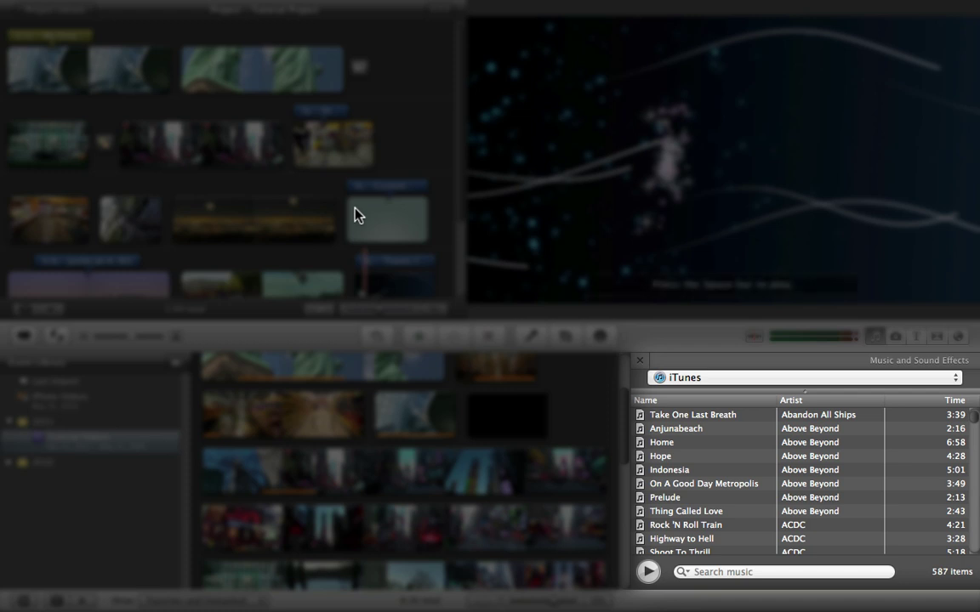
scroll(713, 455, down, 8)
scroll(713, 457, down, 8)
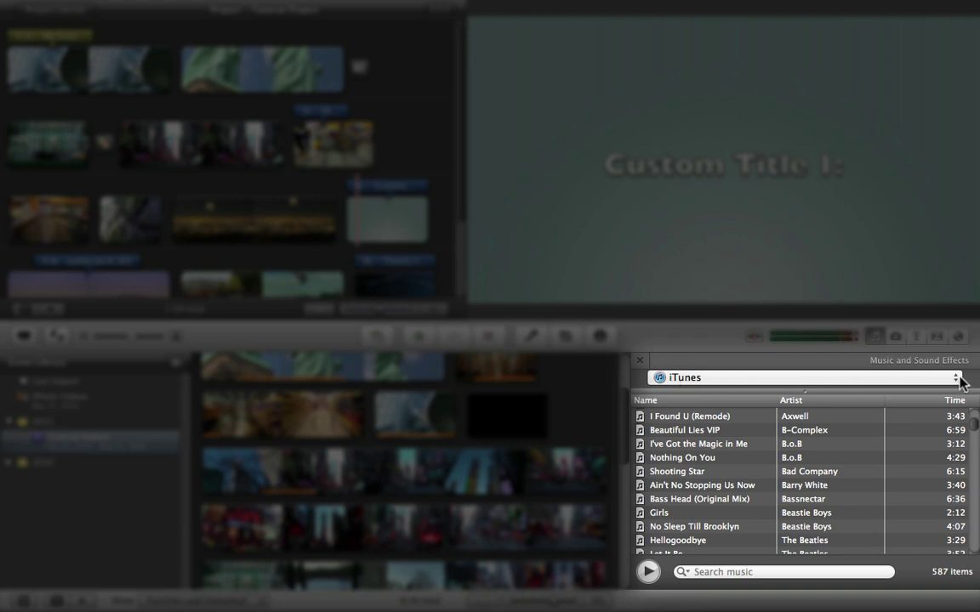
Switch the audio source to iLife Sound Effects > Jingles, listing 200 Apple clips
click(959, 378)
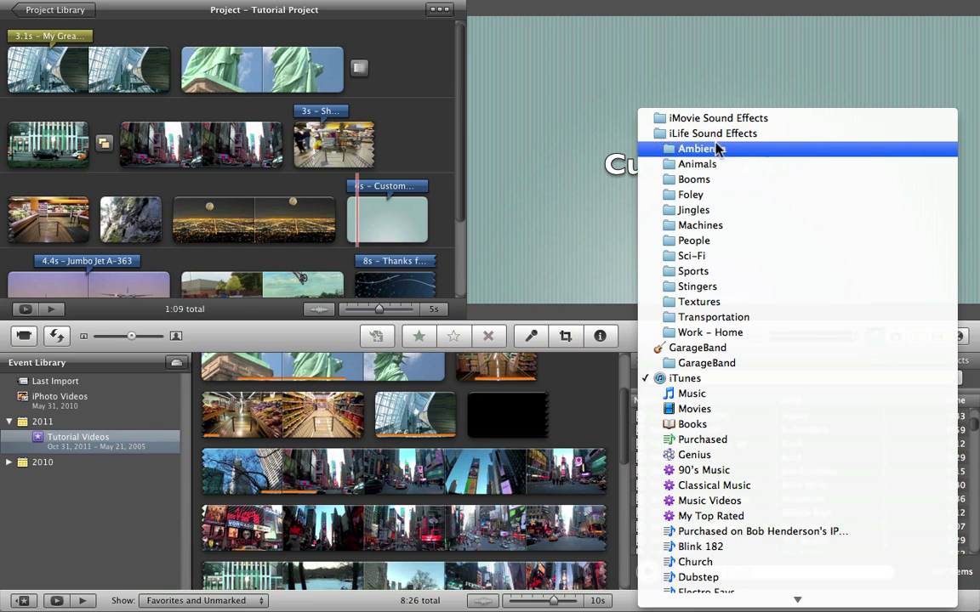
click(710, 210)
scroll(688, 448, down, 5)
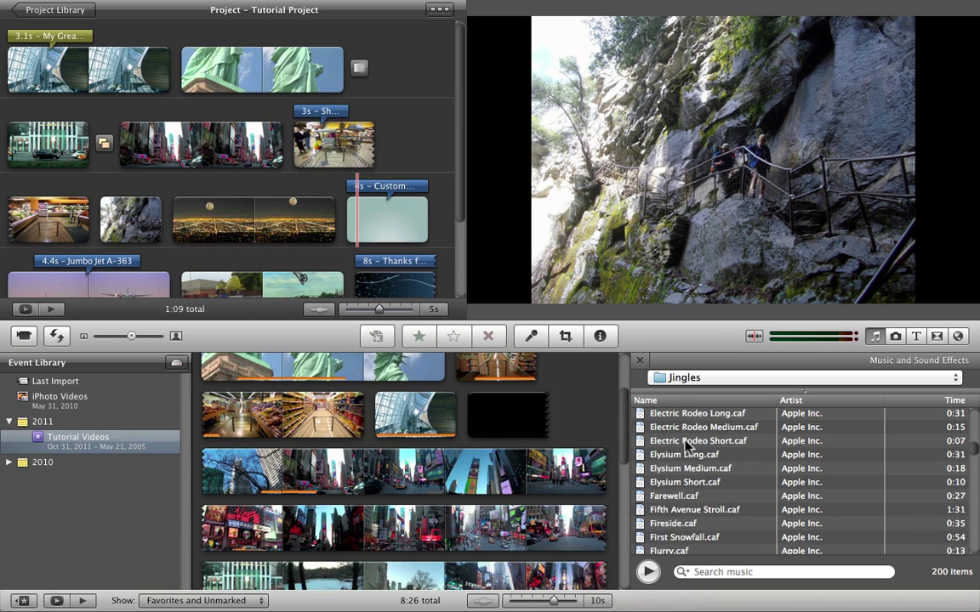
key(XF86AudioRaiseVolume)
scroll(687, 447, down, 8)
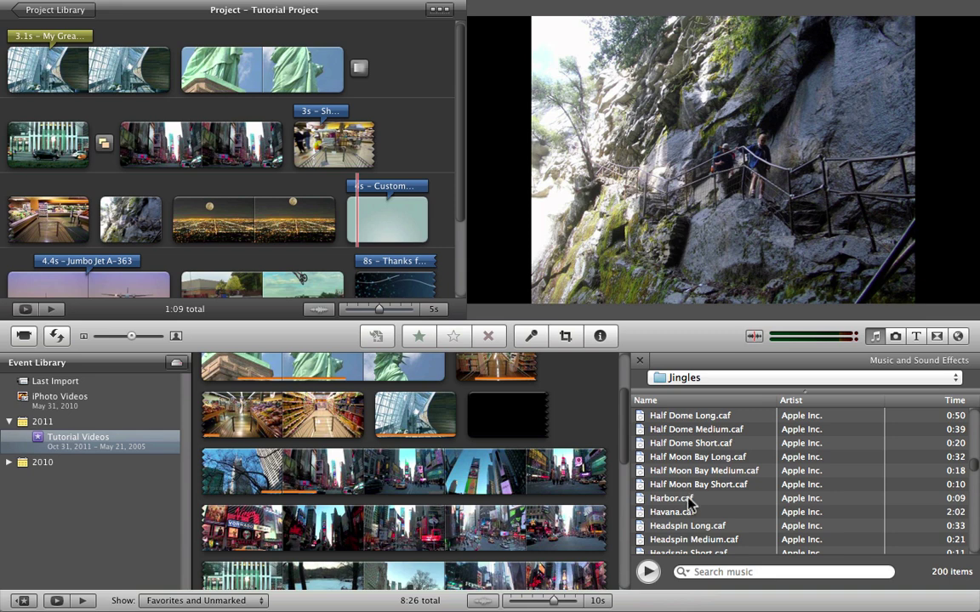
double_click(689, 499)
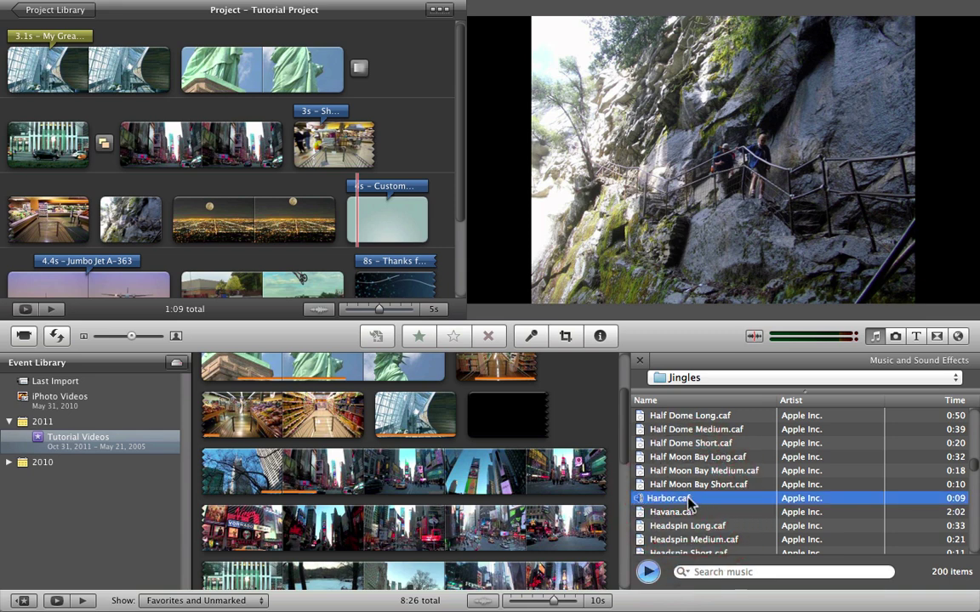
key(XF86AudioRaiseVolume)
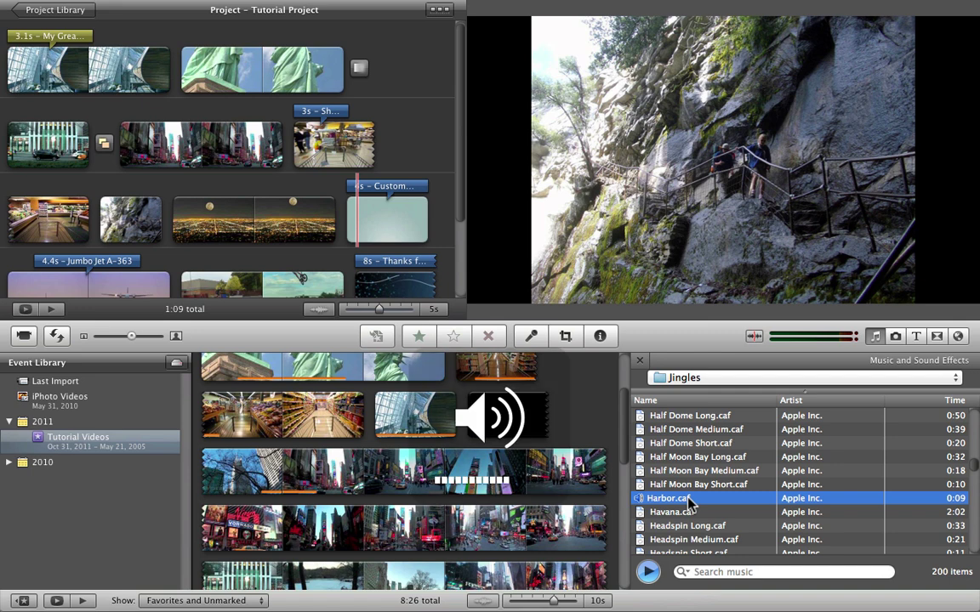
double_click(690, 527)
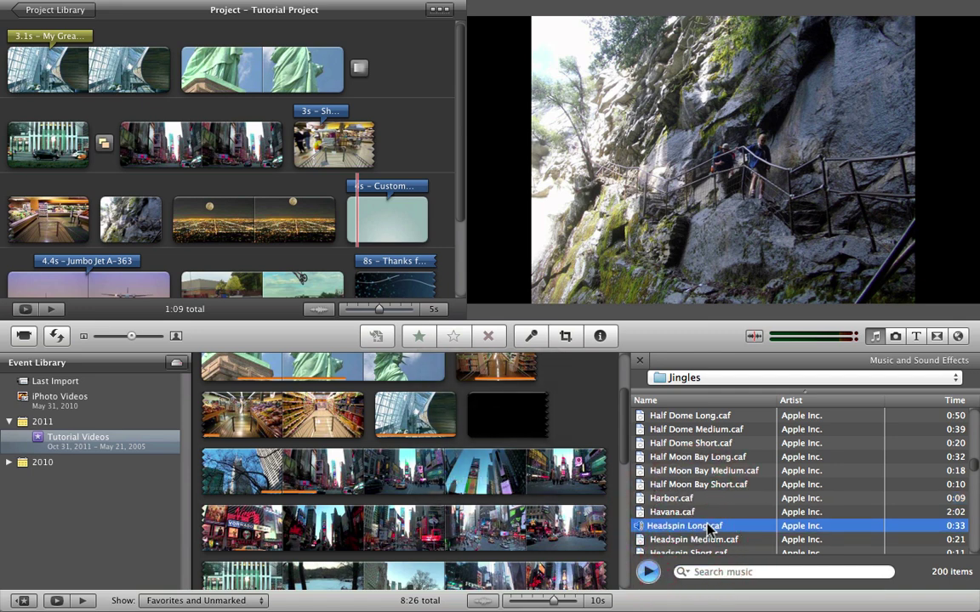
scroll(709, 530, down, 5)
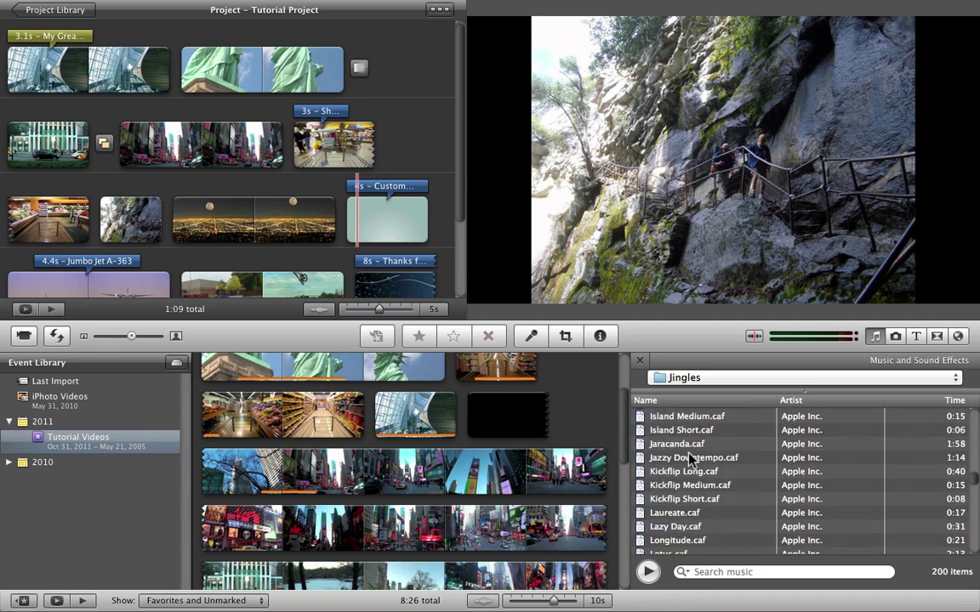
double_click(690, 460)
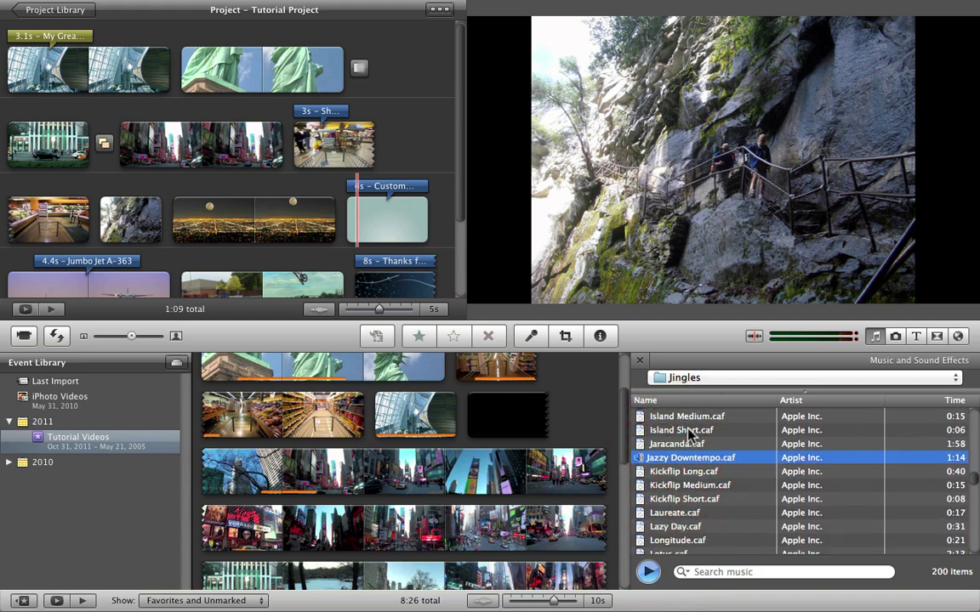
double_click(699, 472)
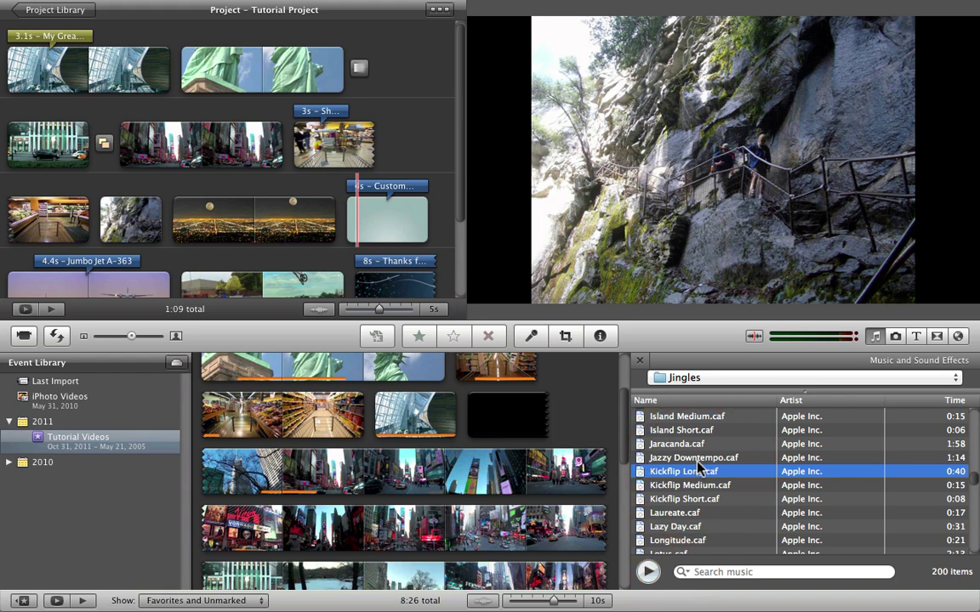
scroll(700, 466, down, 8)
scroll(699, 466, down, 5)
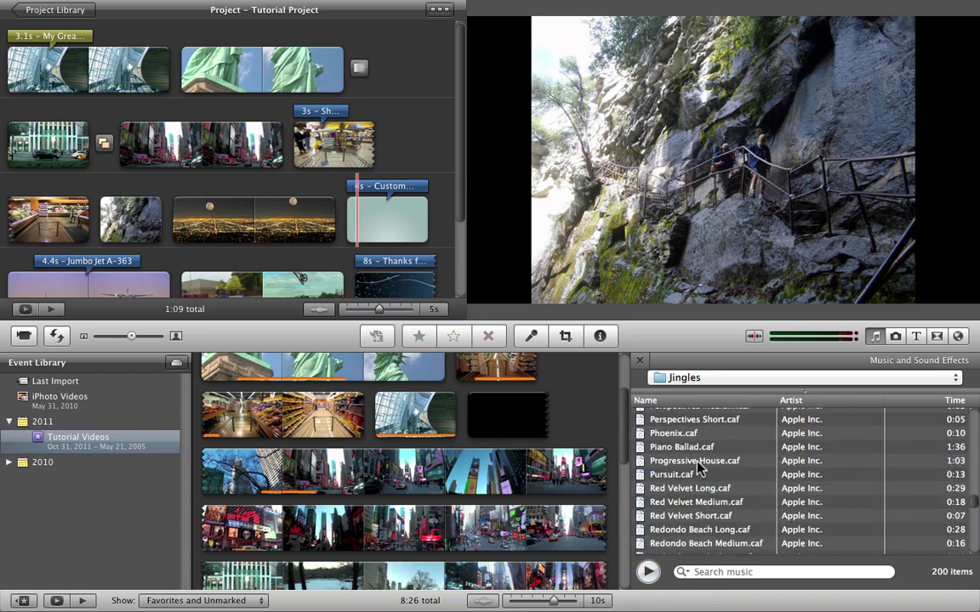
scroll(699, 468, up, 20)
scroll(699, 468, down, 15)
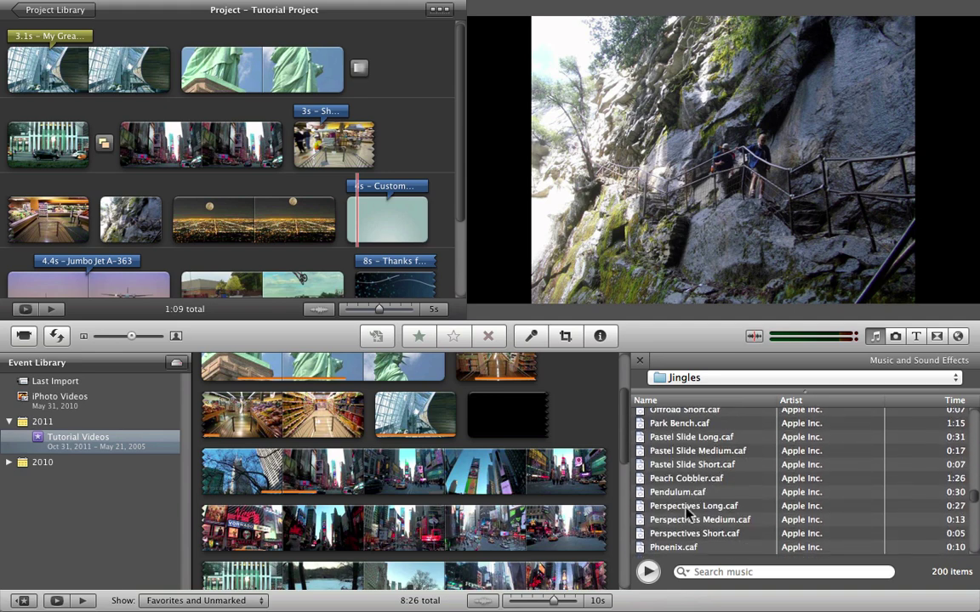
scroll(691, 502, up, 20)
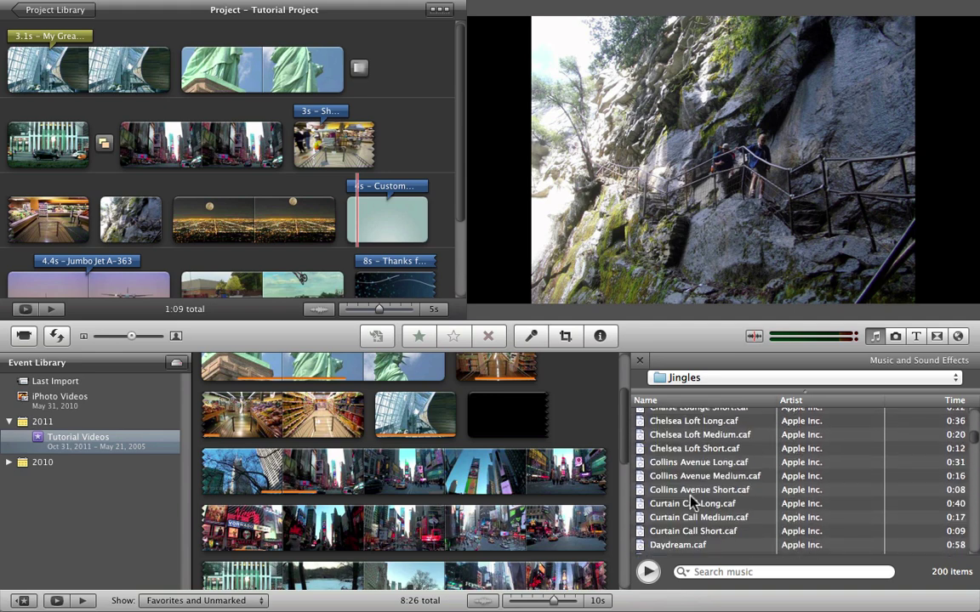
scroll(692, 502, up, 3)
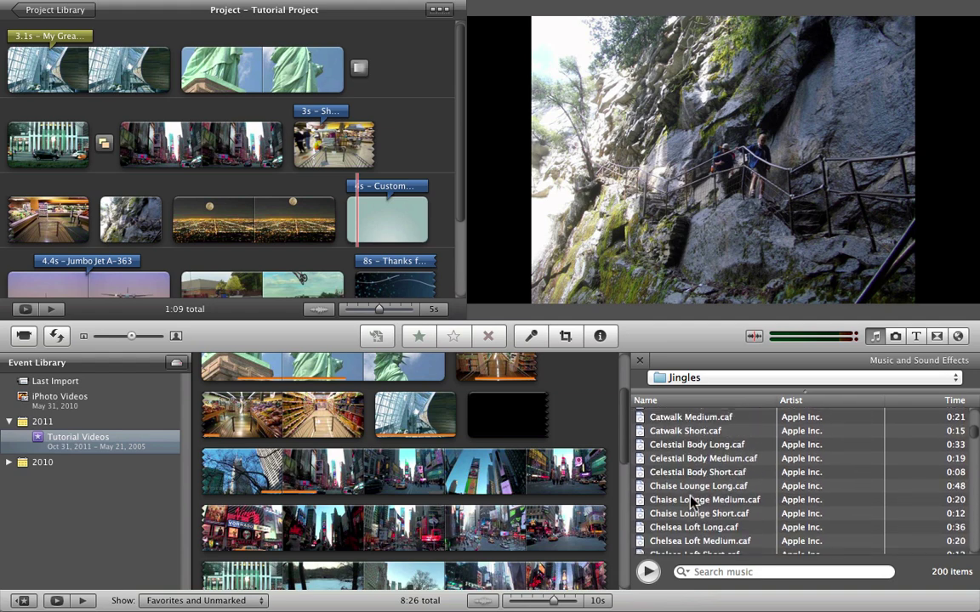
scroll(692, 502, down, 10)
scroll(690, 498, down, 4)
click(691, 493)
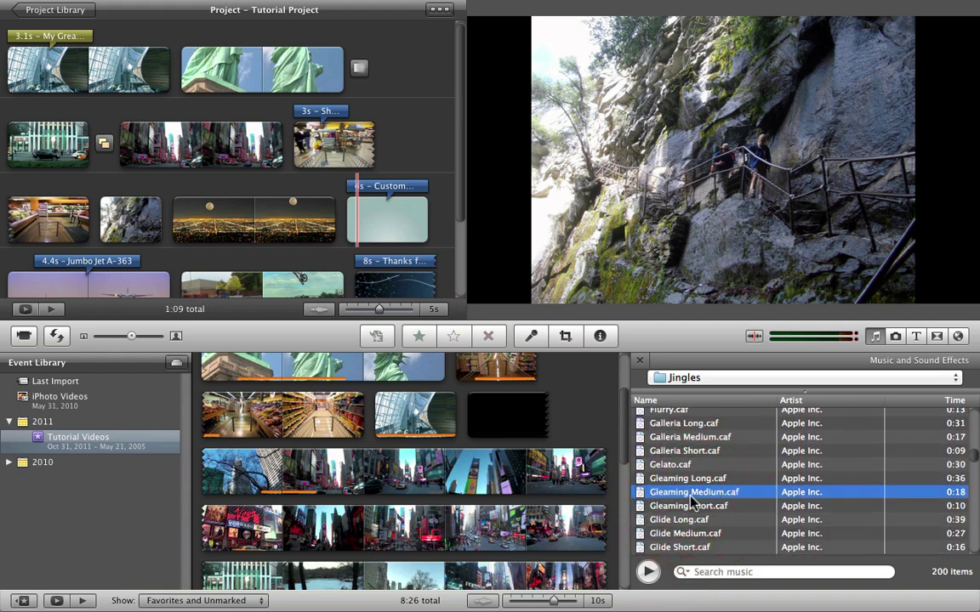
key(space)
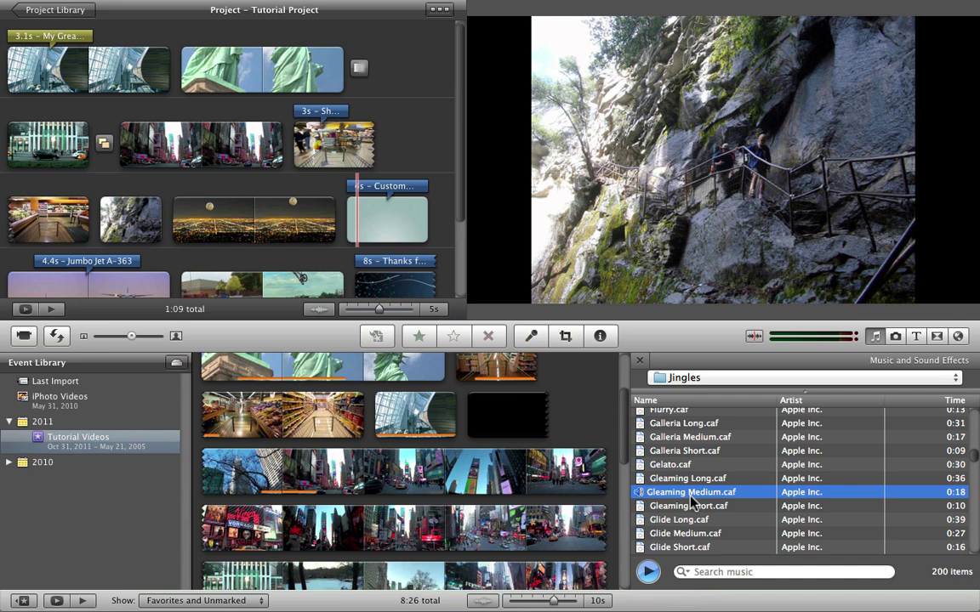
key(Down)
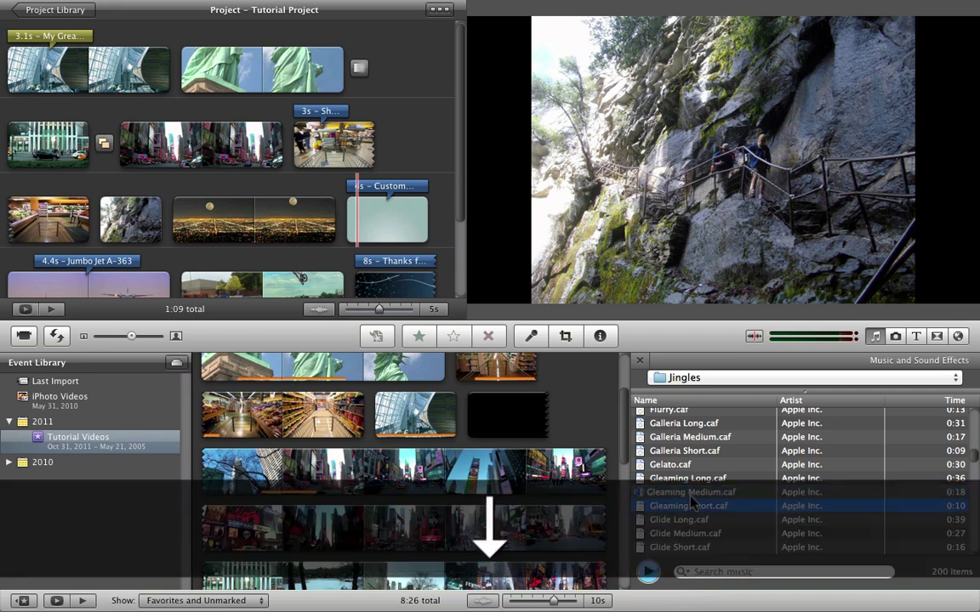
key(Up)
key(Up)
key(Up)
key(Up)
key(Down)
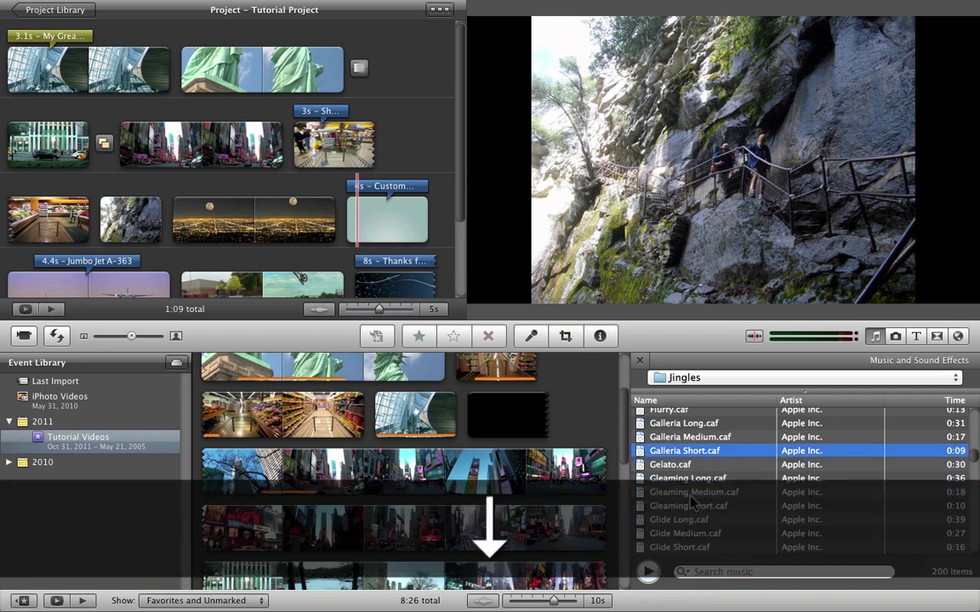
key(Down)
key(Down)
key(Down)
key(Up)
key(Up)
key(Up)
key(Up)
key(Up)
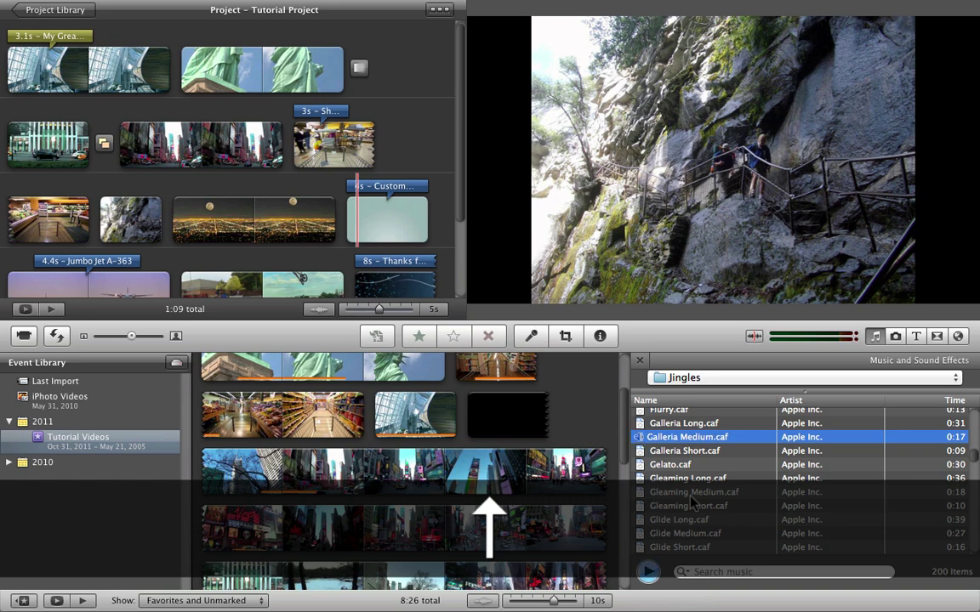
scroll(690, 500, down, 10)
click(689, 491)
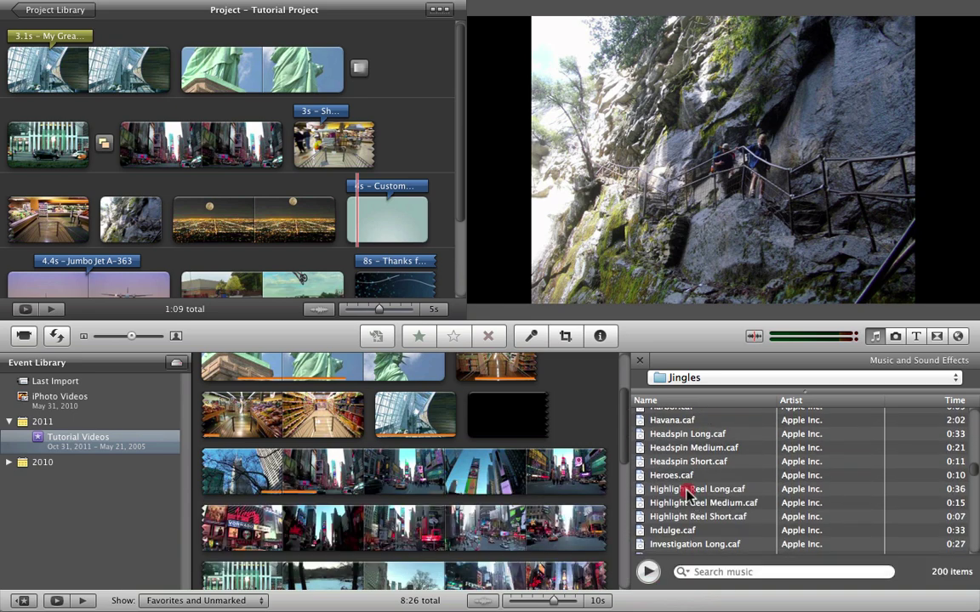
Add Headspin Medium.caf as background music, starting under the grocery-store clip
click(698, 448)
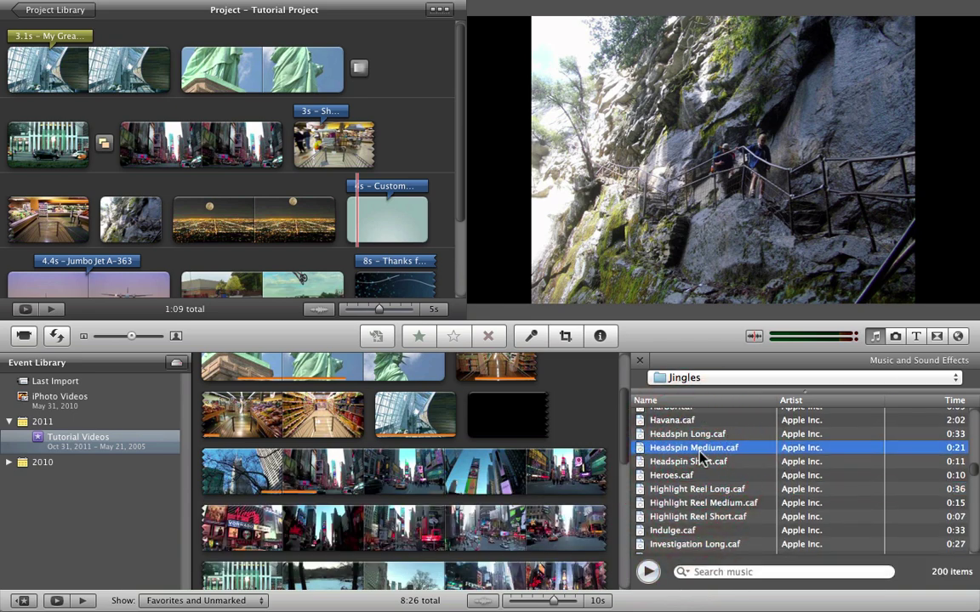
drag(379, 289, 166, 225)
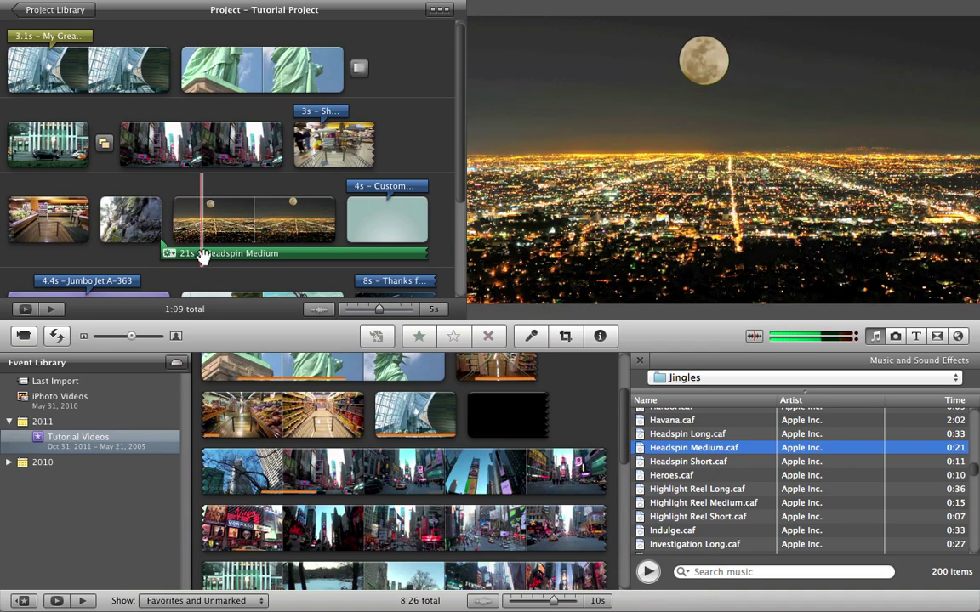
drag(203, 257, 12, 256)
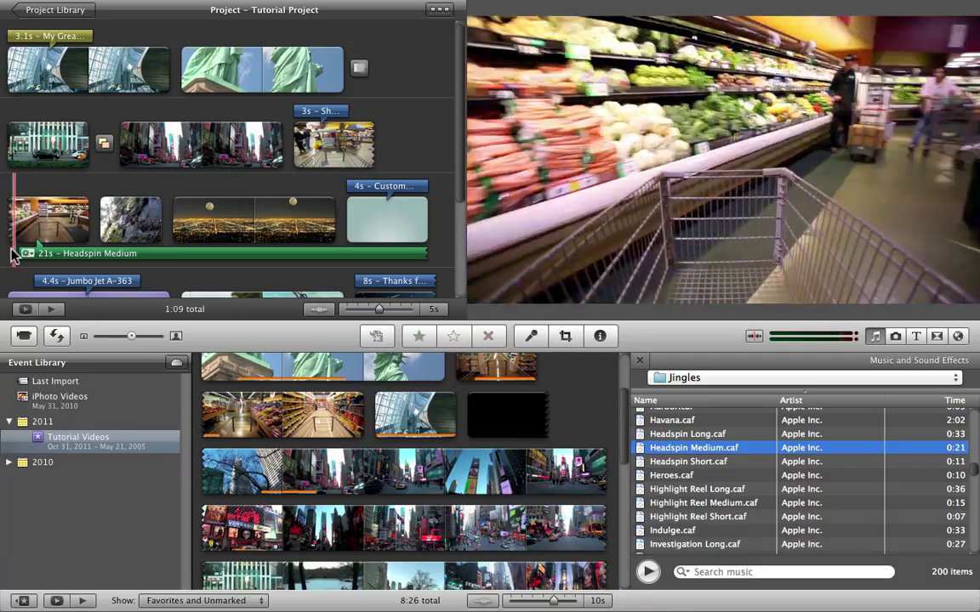
Play the project back to hear the Headspin Medium jingle
key(space)
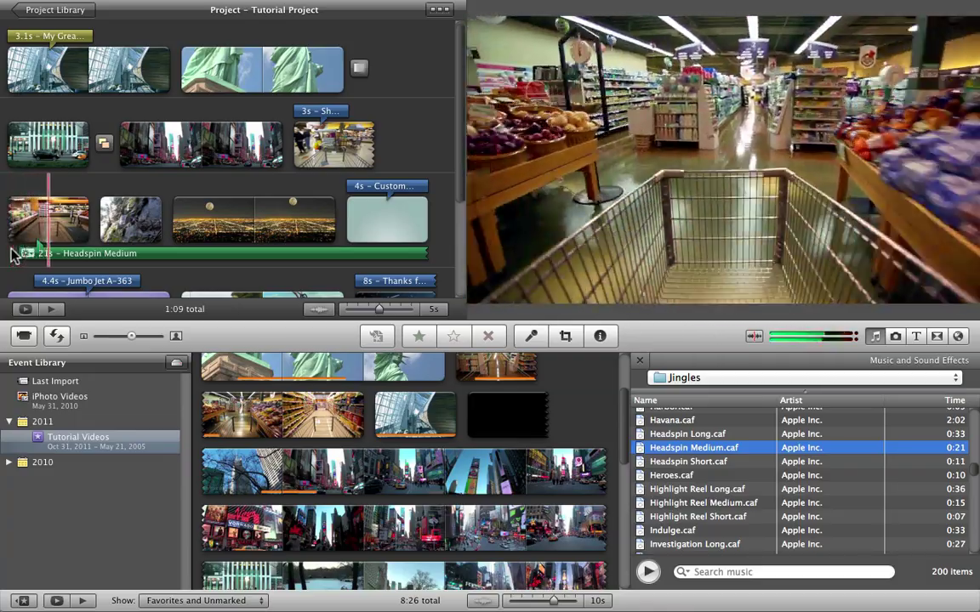
key(XF86AudioRaiseVolume)
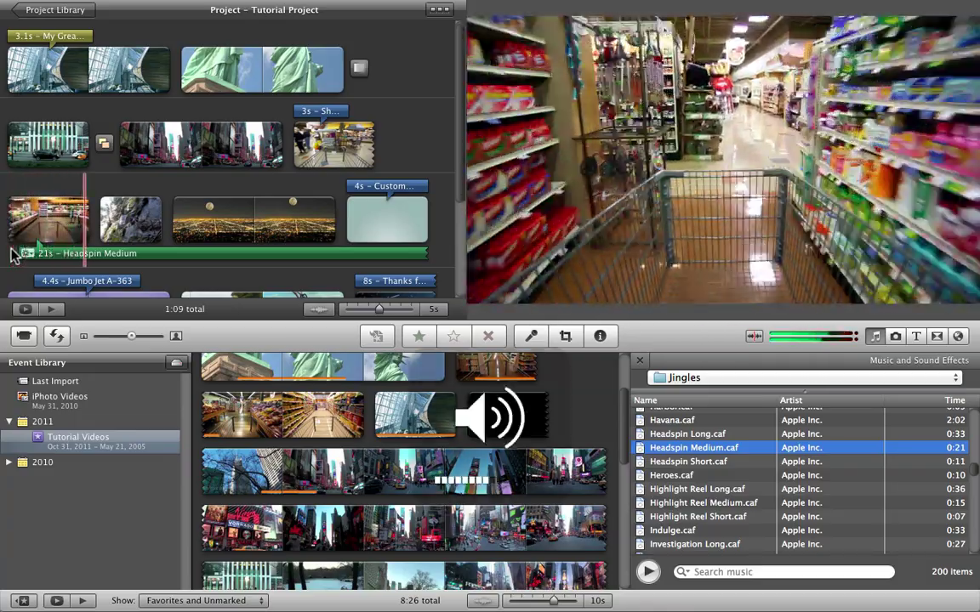
key(XF86AudioLowerVolume)
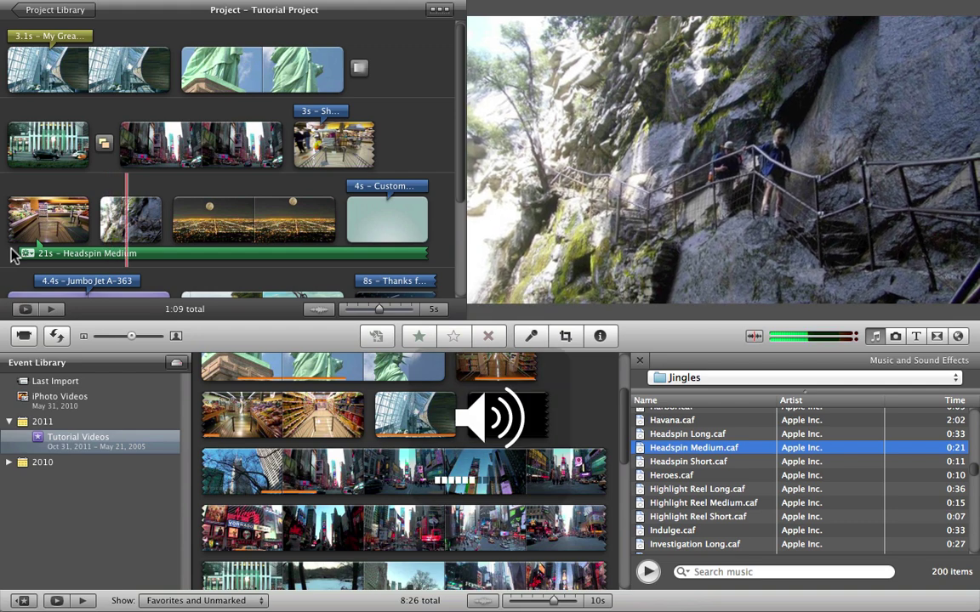
key(XF86AudioLowerVolume)
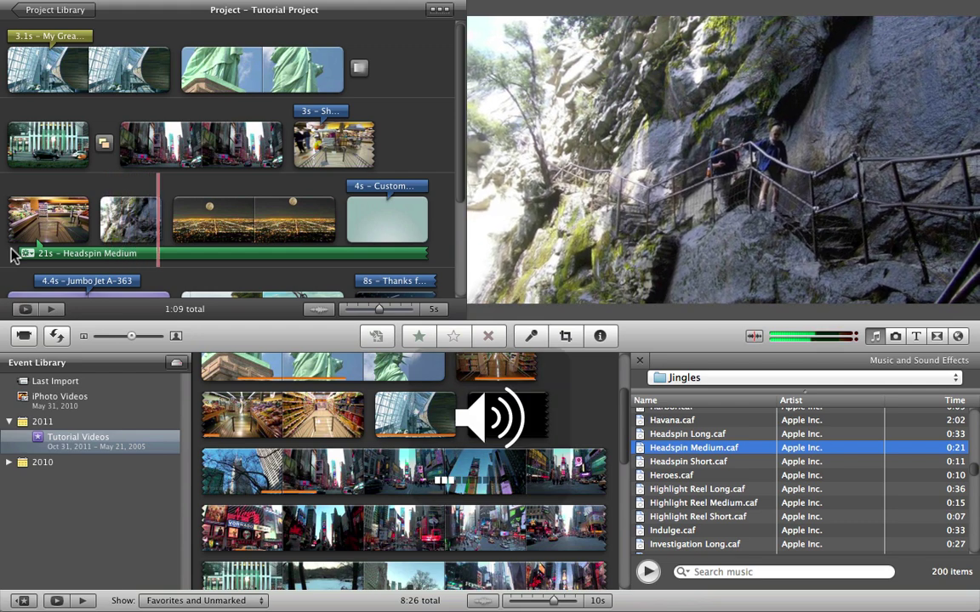
key(XF86AudioRaiseVolume)
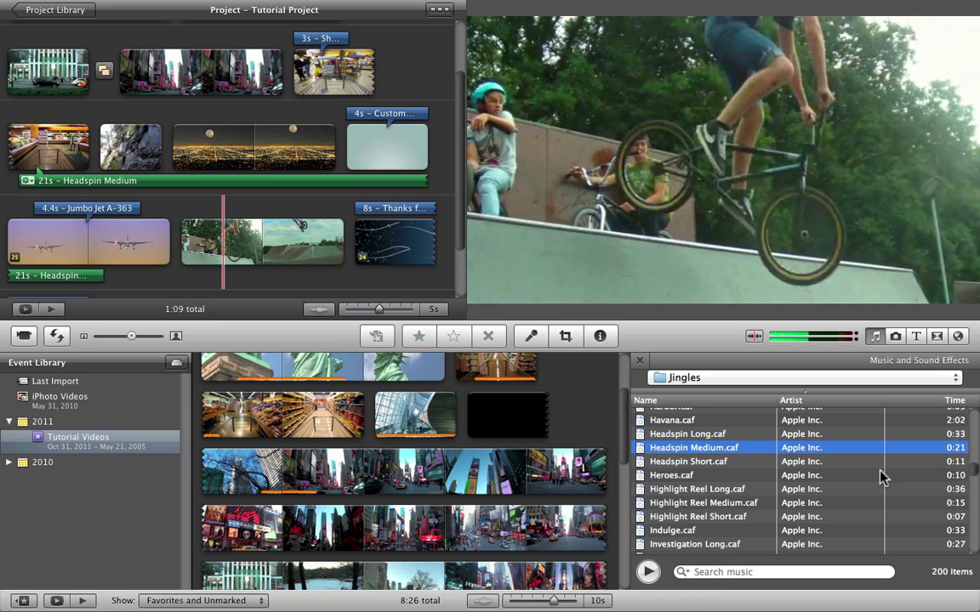
Place the Two Seater Short.caf jingle on the timeline under the BMX clip
scroll(881, 478, up, 5)
scroll(880, 478, down, 20)
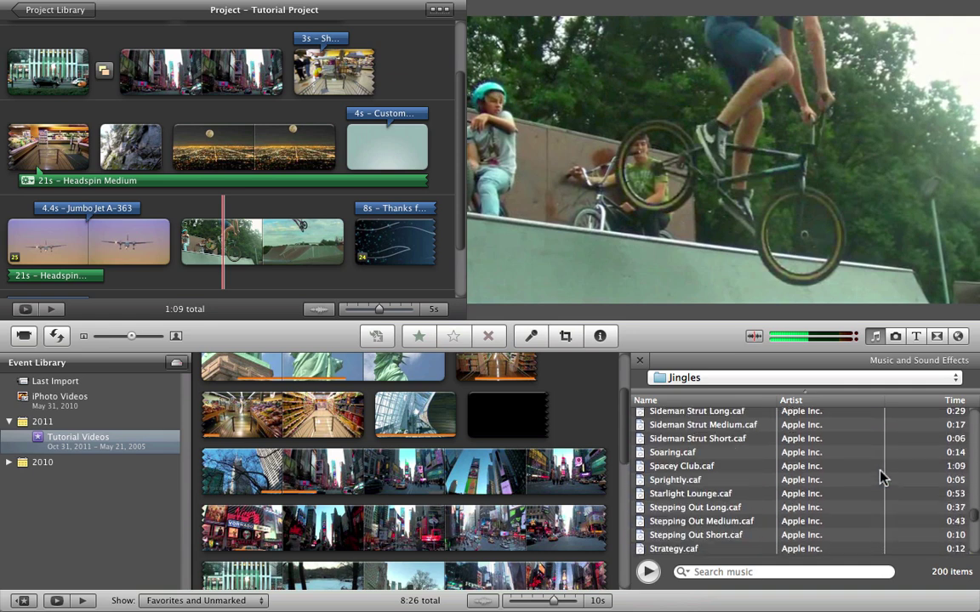
scroll(880, 478, down, 8)
click(716, 488)
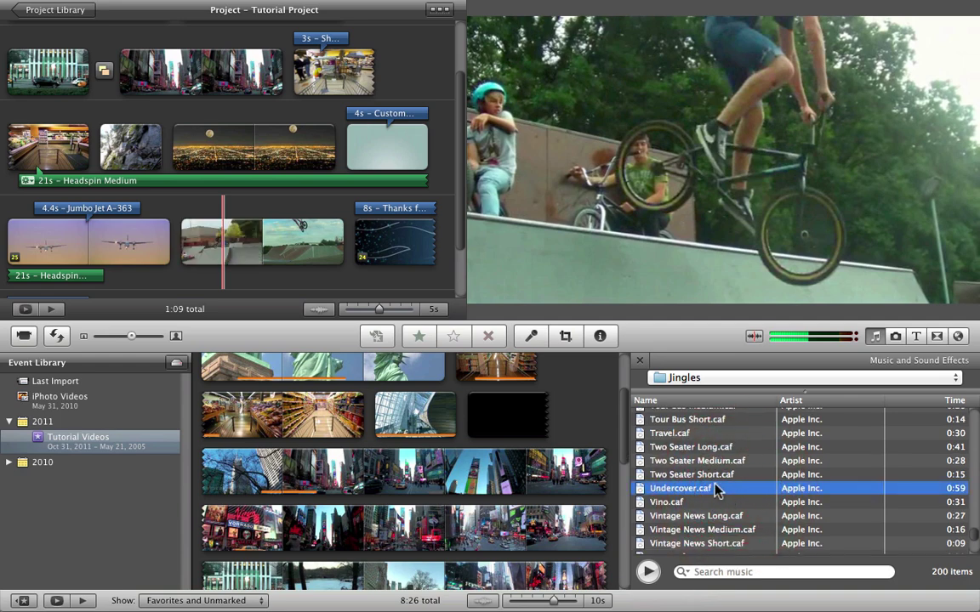
drag(710, 476, 123, 273)
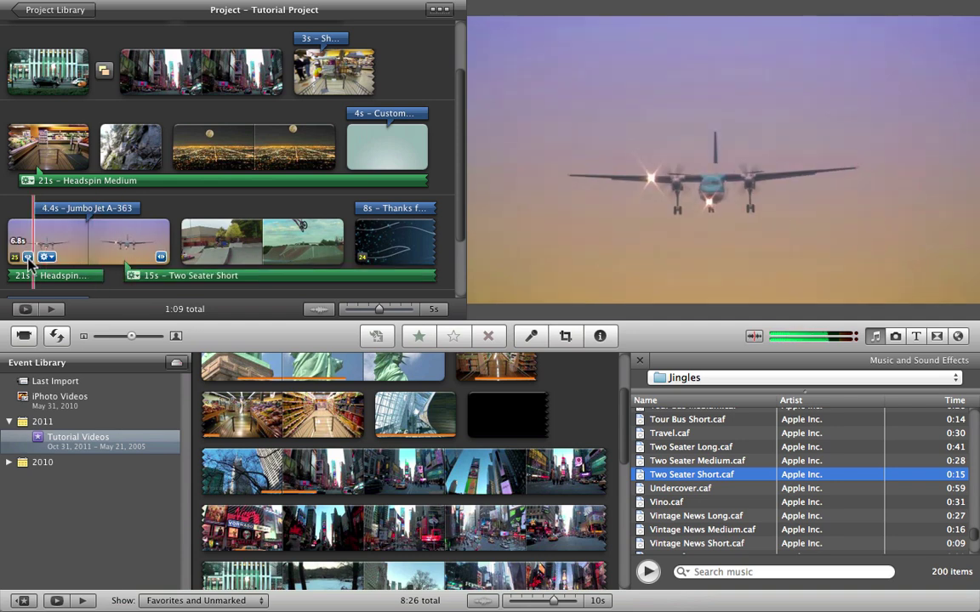
Preview the second jingle, jumping playback to the Thanks for Watching title
key(space)
key(XF86AudioRaiseVolume)
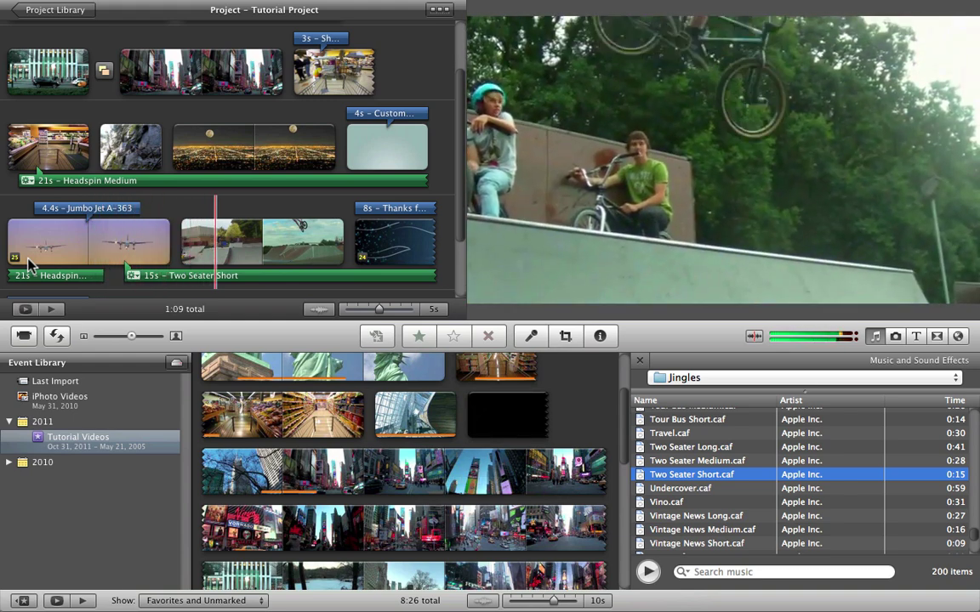
key(XF86AudioRaiseVolume)
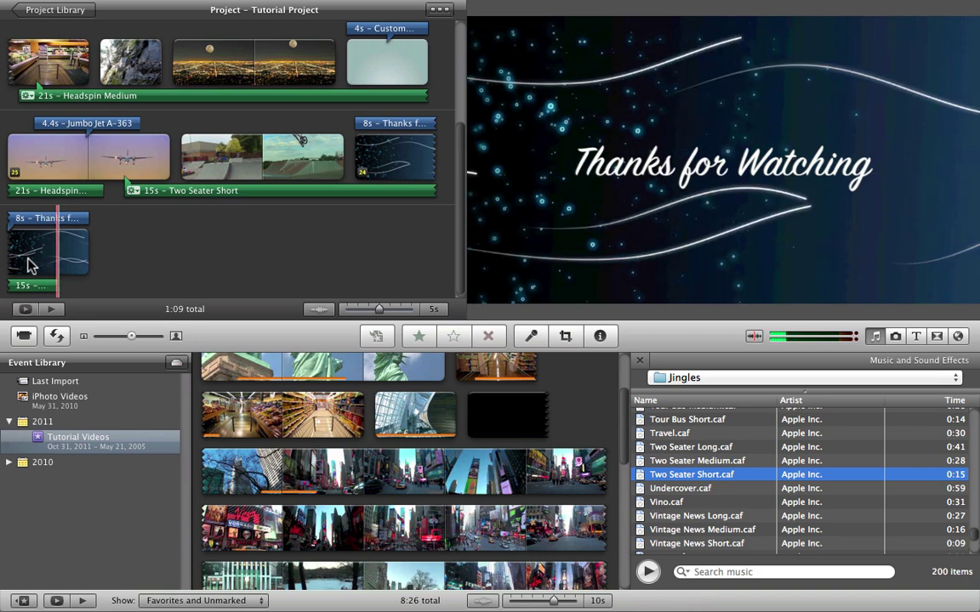
click(404, 276)
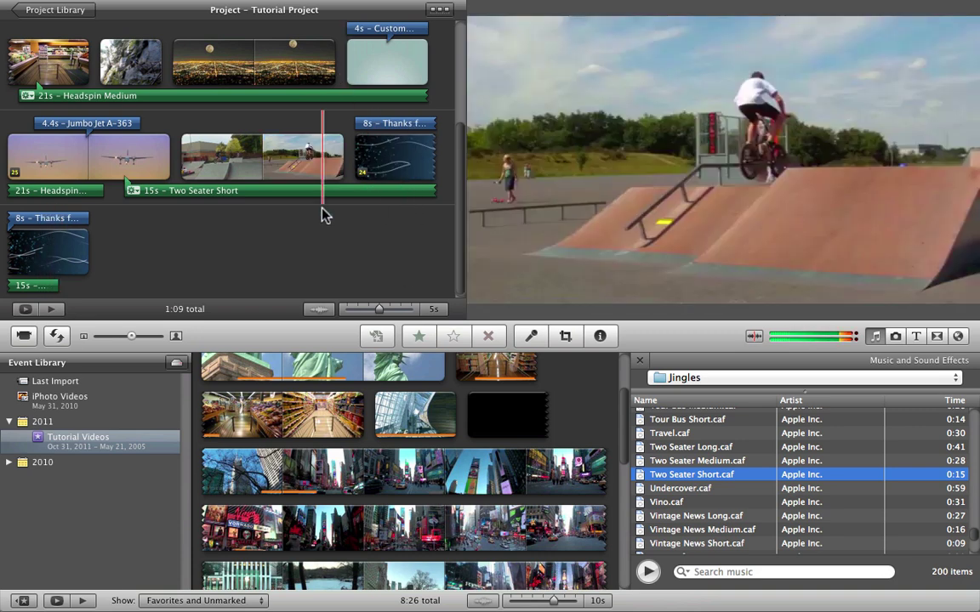
scroll(322, 174, up, 5)
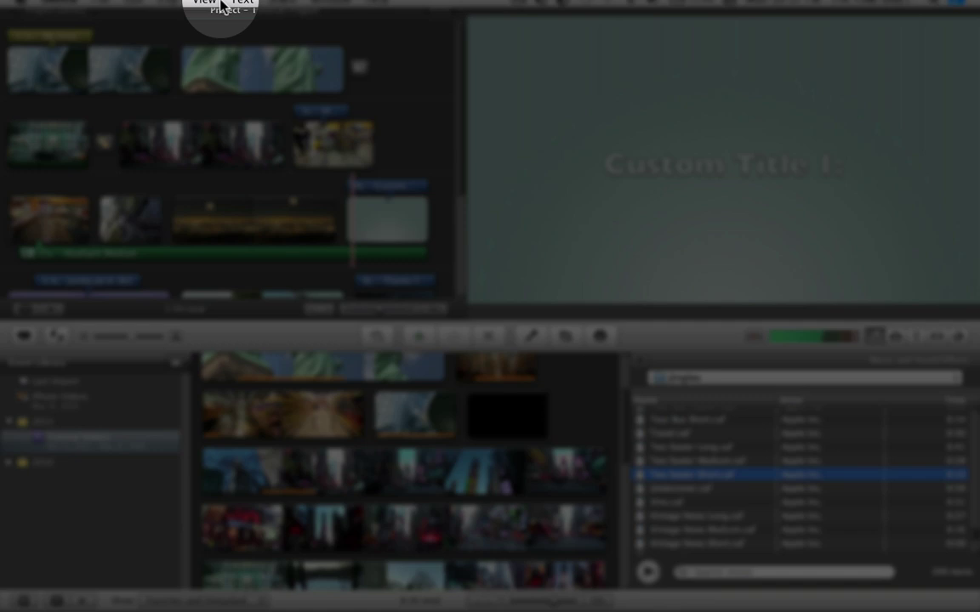
Choose Export Movie from the Share menu
click(283, 8)
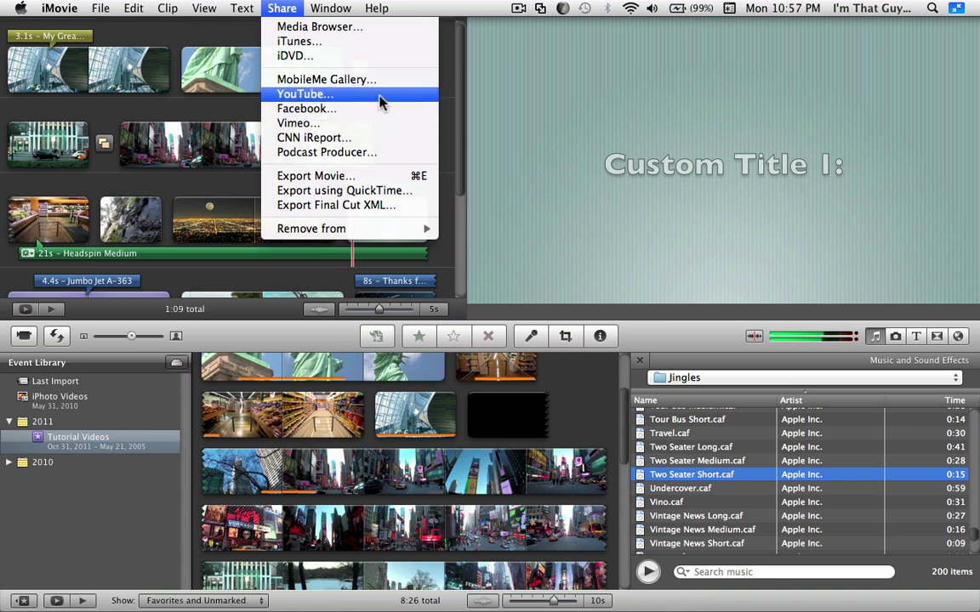
click(362, 176)
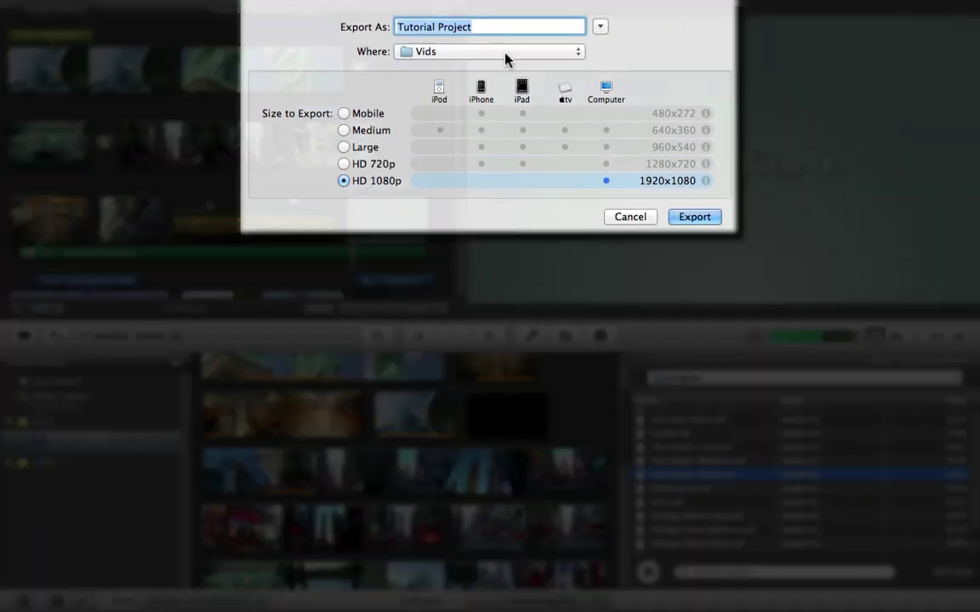
Keep 'Tutorial Project' as the name and set the export size to HD 1080p (1920x1080)
click(514, 28)
click(515, 28)
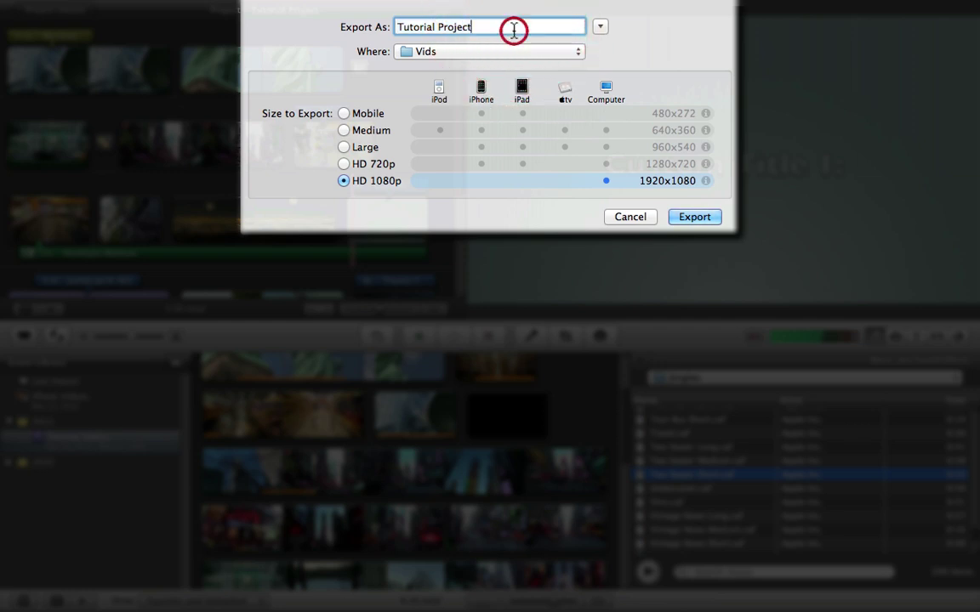
click(343, 181)
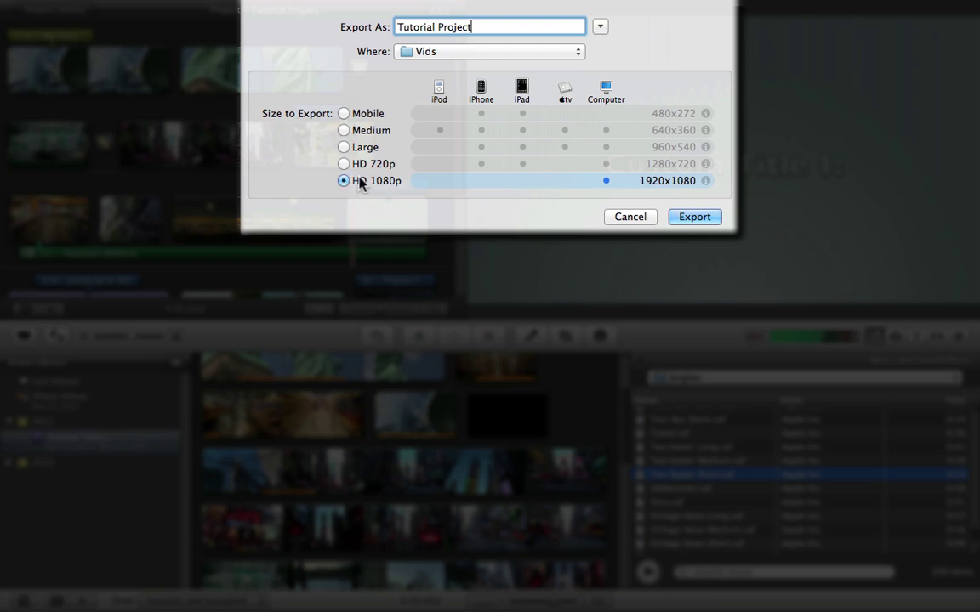
click(344, 164)
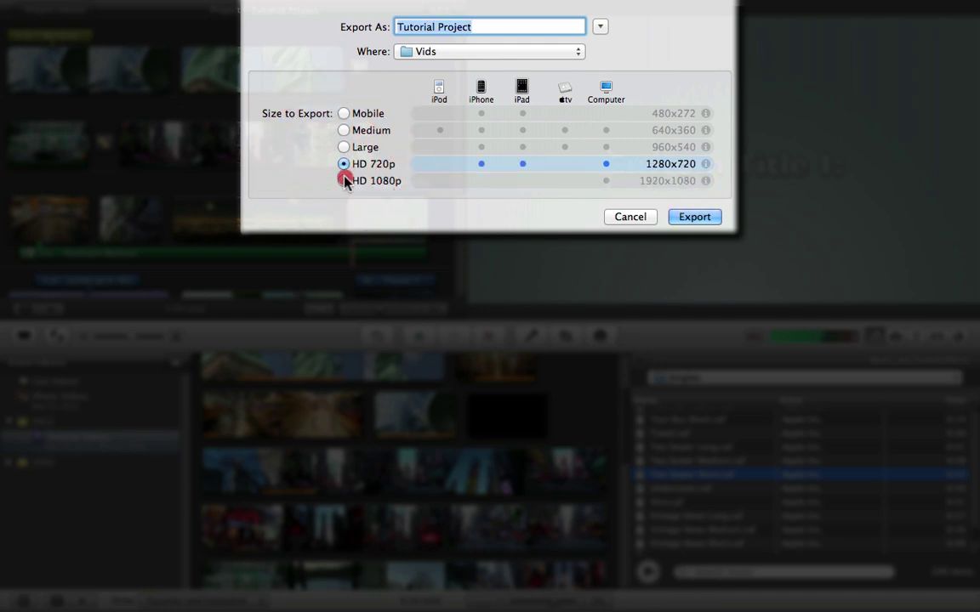
click(343, 181)
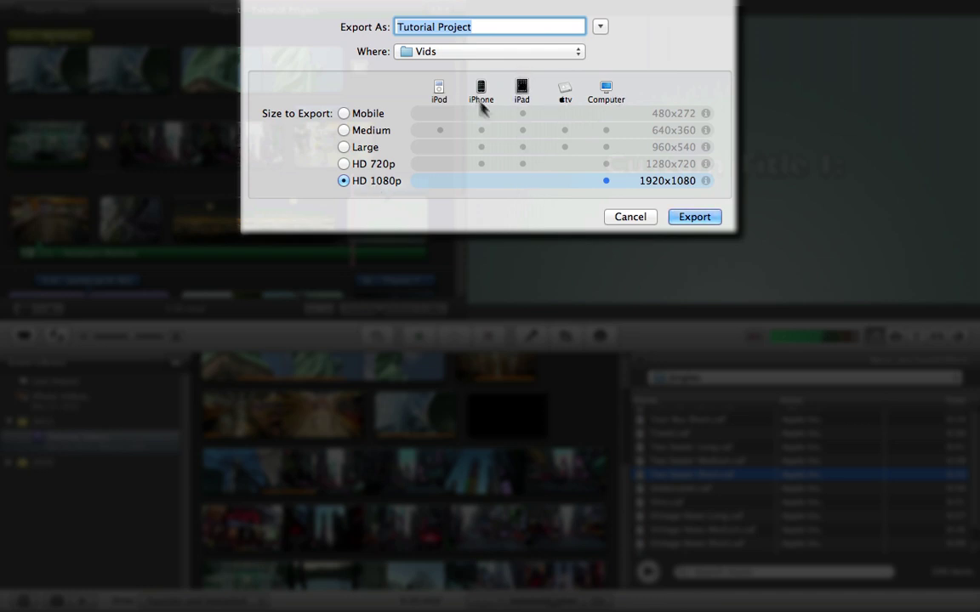
click(343, 164)
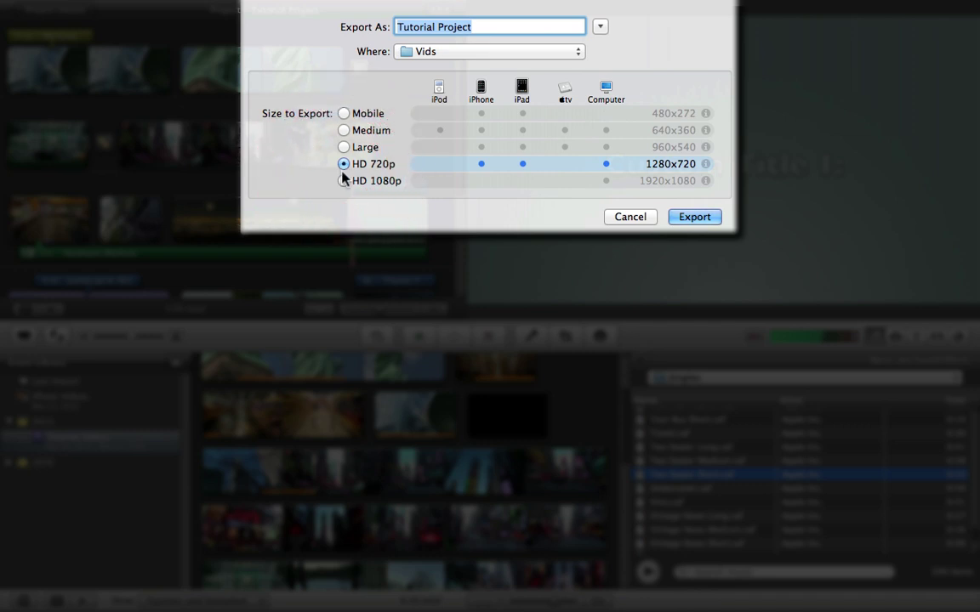
click(343, 181)
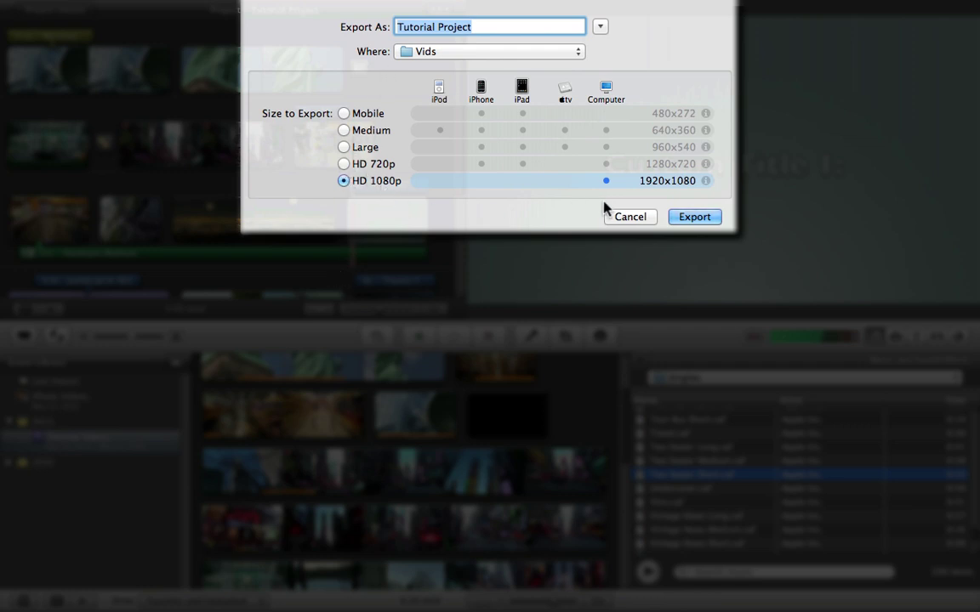
Confirm the export so the HD 1080p movie starts rendering
click(696, 218)
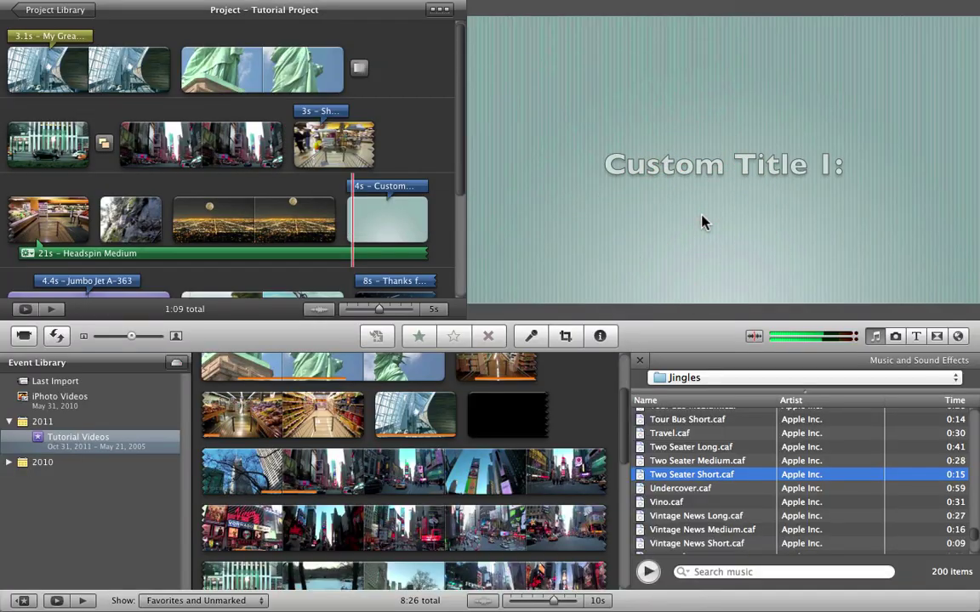